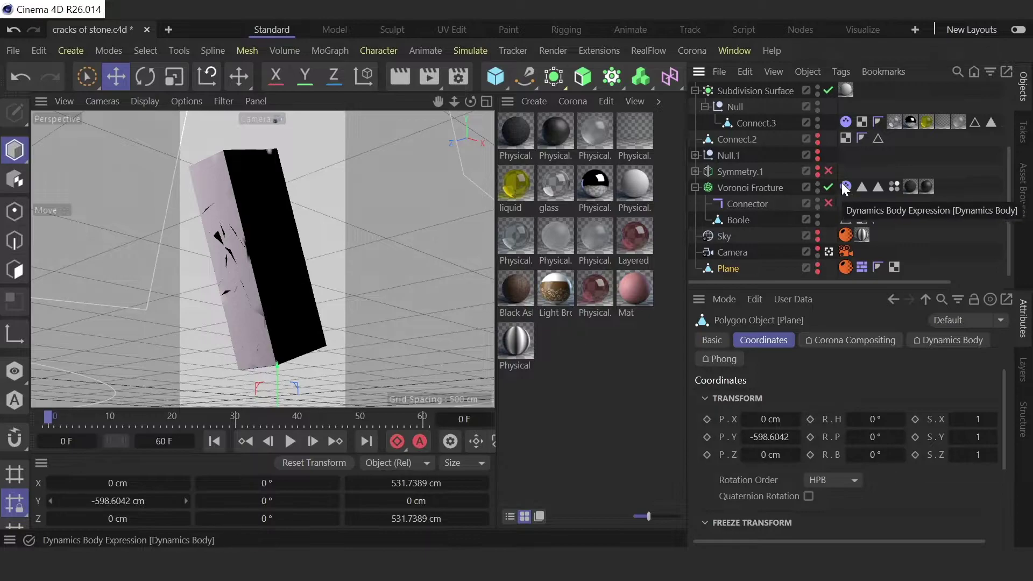
Step: Add a Bullet Rigid Body tag to the Voronoi Fracture object
right_click(751, 188)
mouse_move(832, 67)
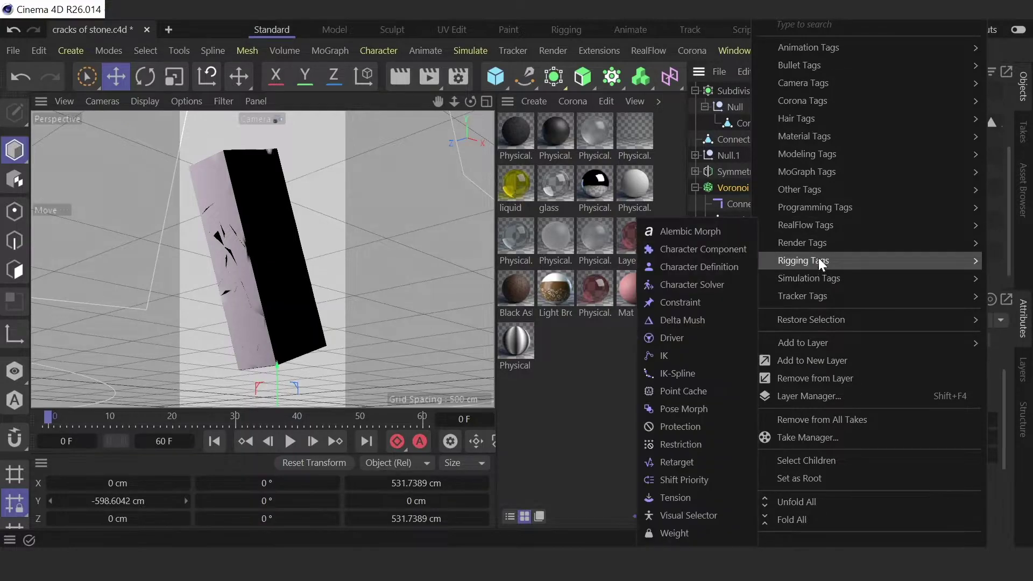
mouse_move(820, 224)
mouse_move(820, 277)
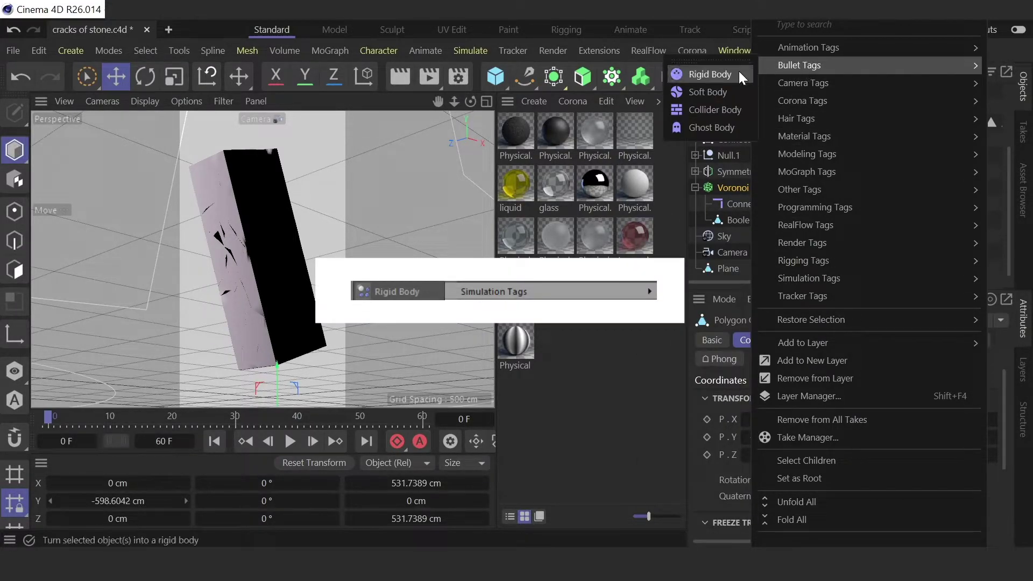
click(737, 74)
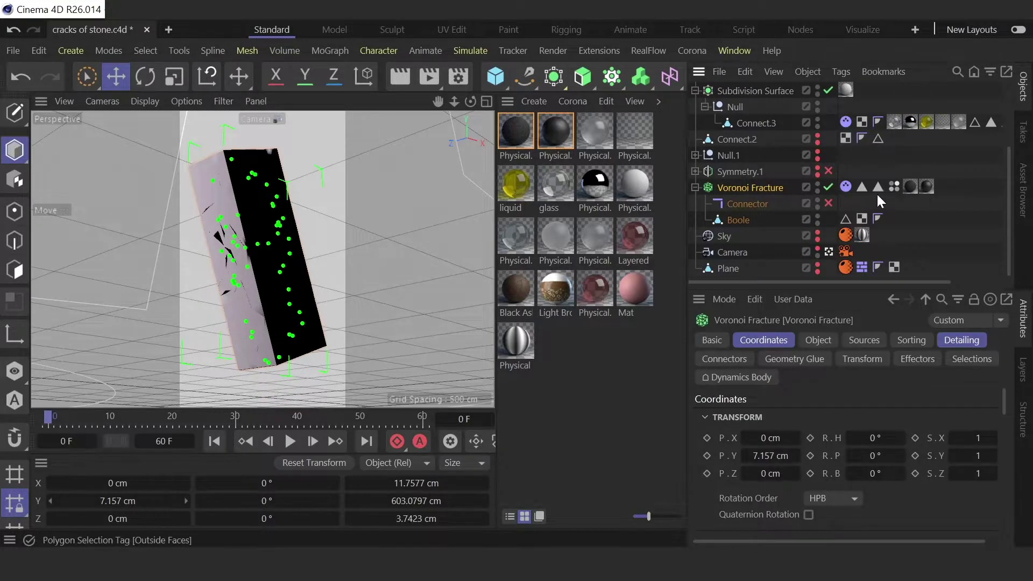
Step: Clear the object selection, then open and dismiss the MoGraph menu
click(895, 205)
click(330, 50)
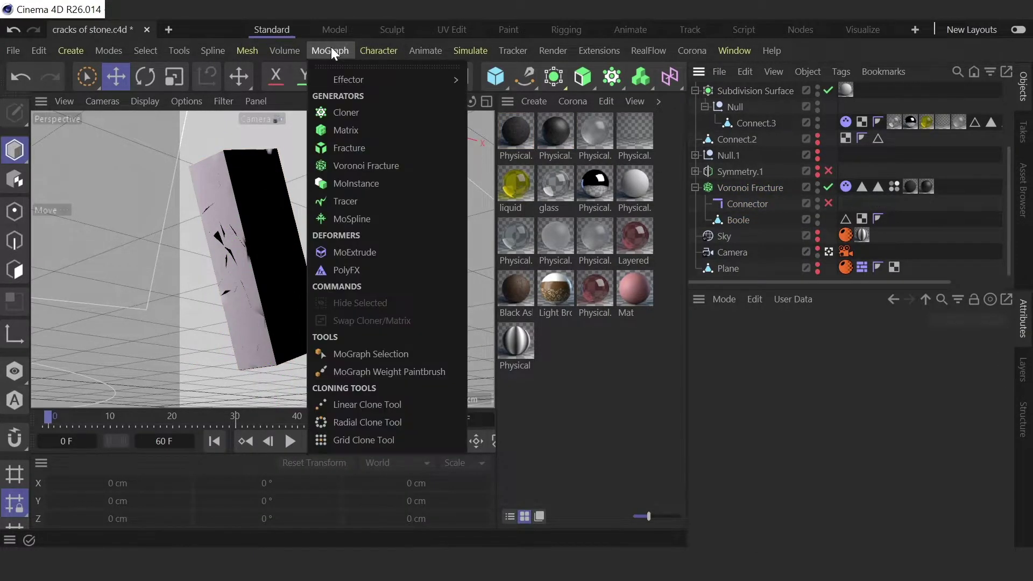
mouse_move(335, 80)
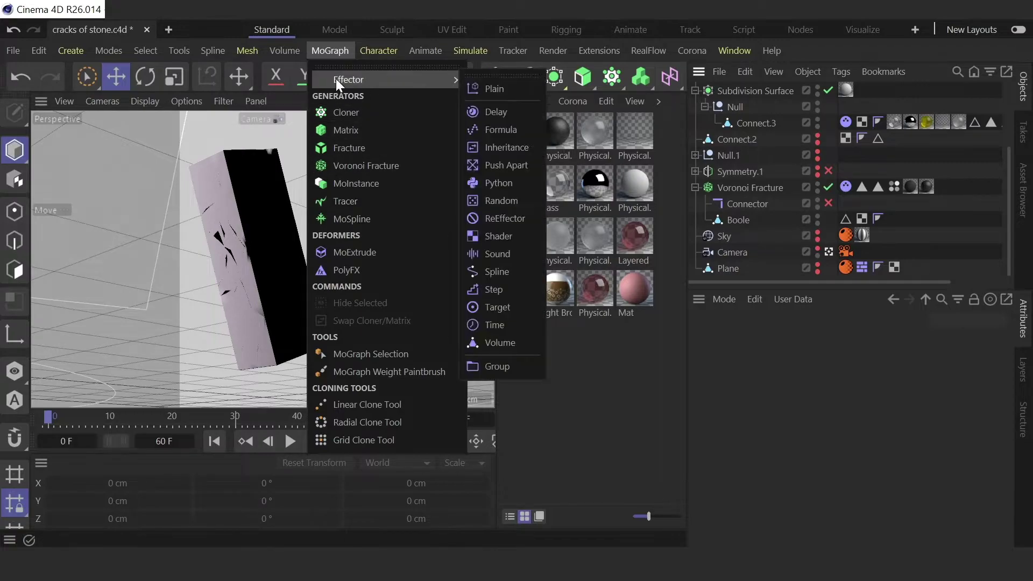
key(Escape)
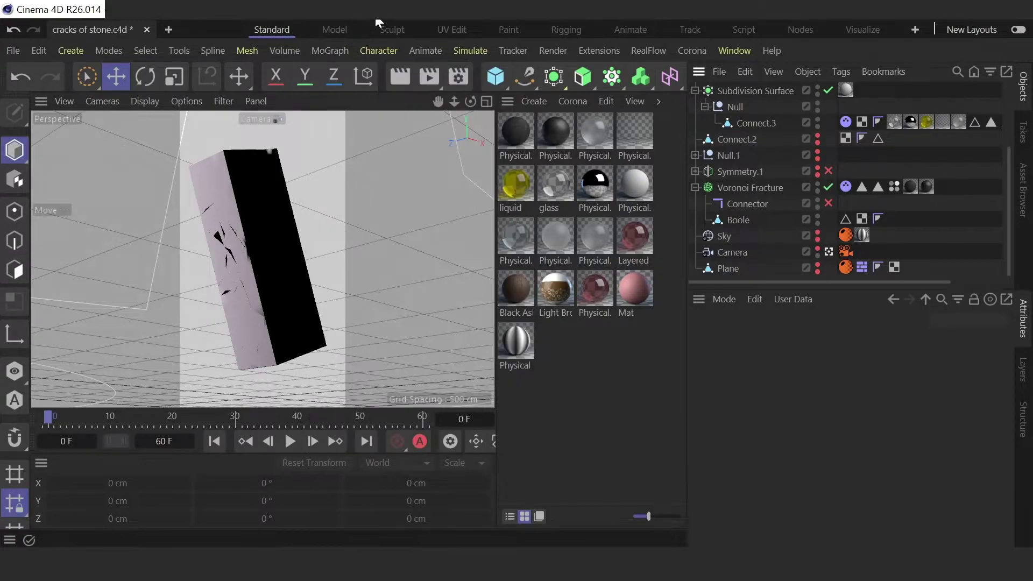
click(750, 189)
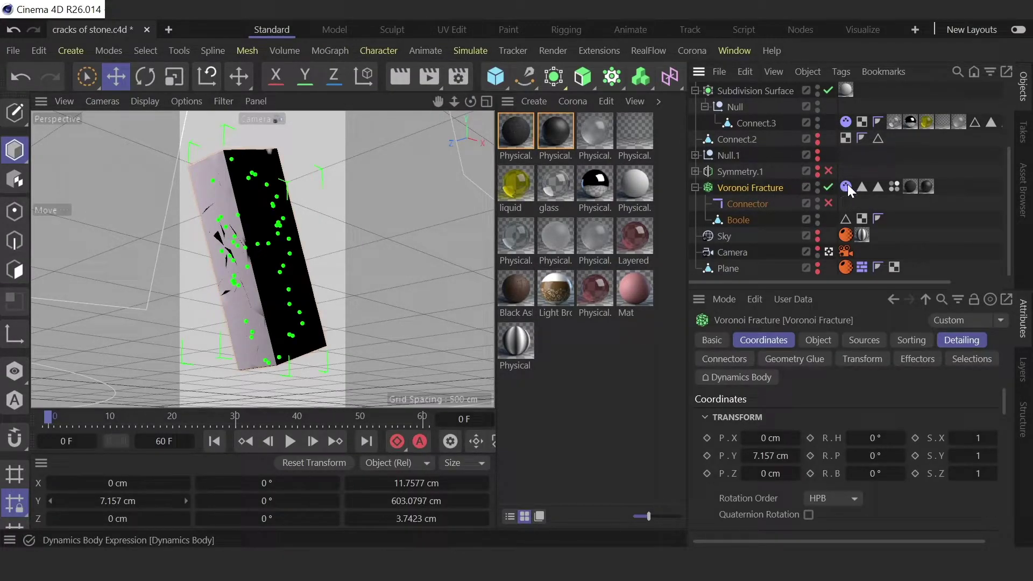
click(292, 440)
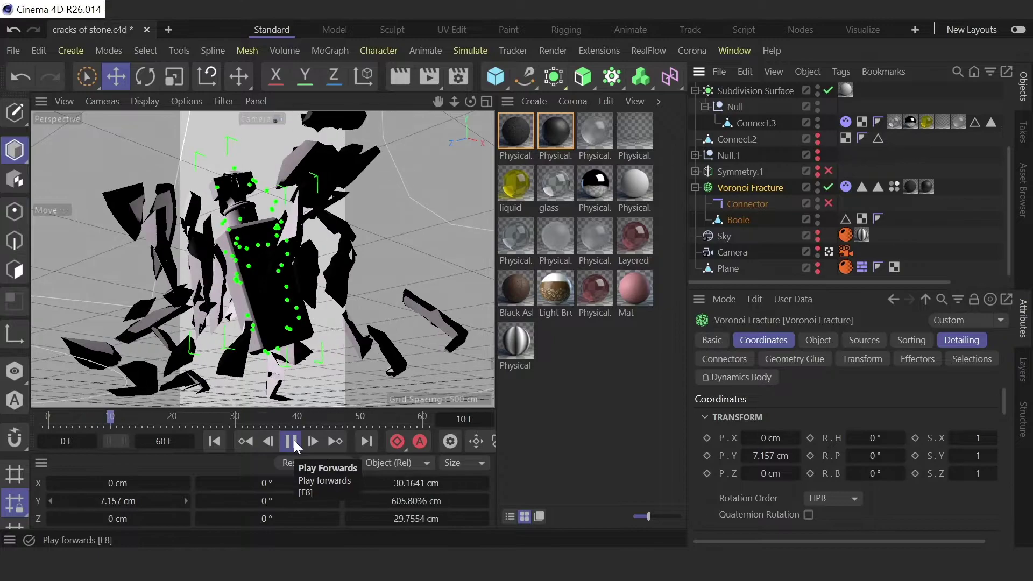
click(294, 440)
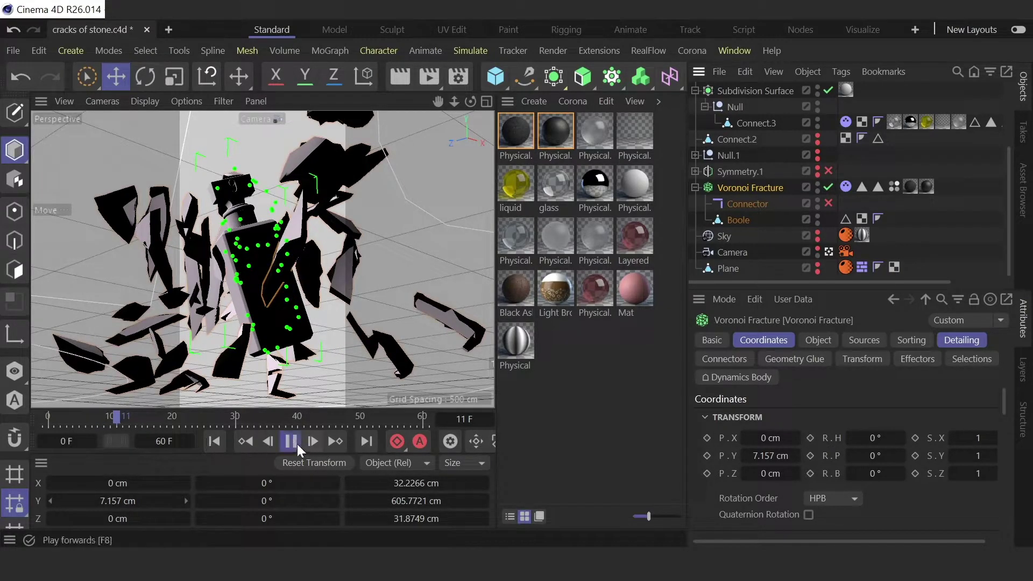
click(295, 444)
click(296, 444)
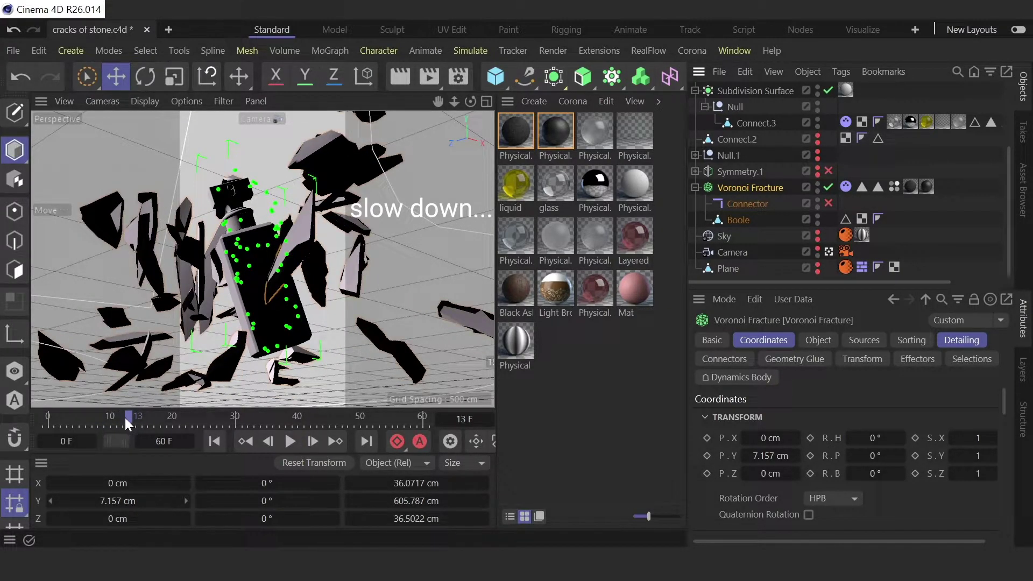
click(46, 417)
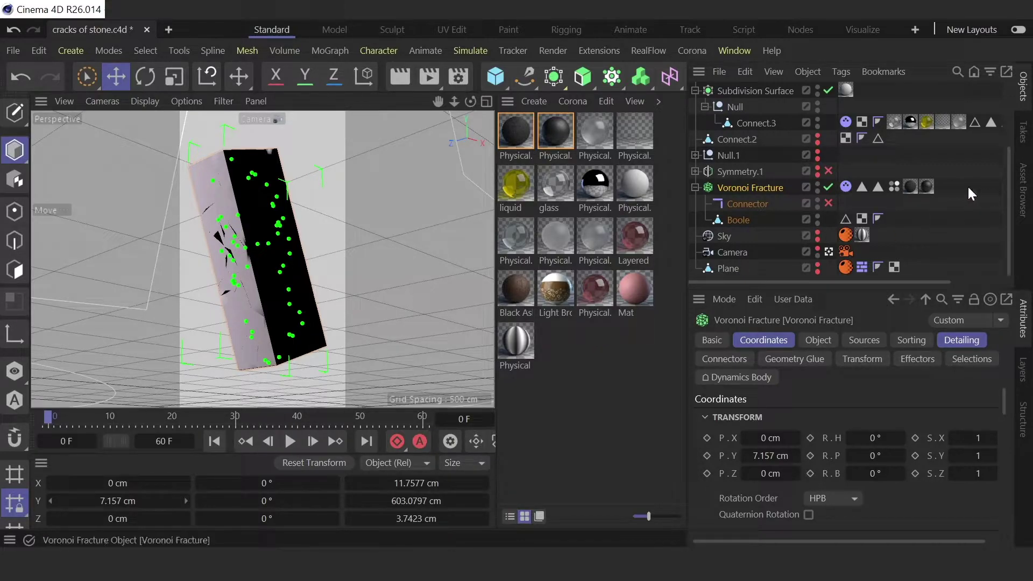
Step: Select Connect.3 and switch the Attributes Manager mode to Project to show the Bullet cache settings
click(832, 178)
click(754, 187)
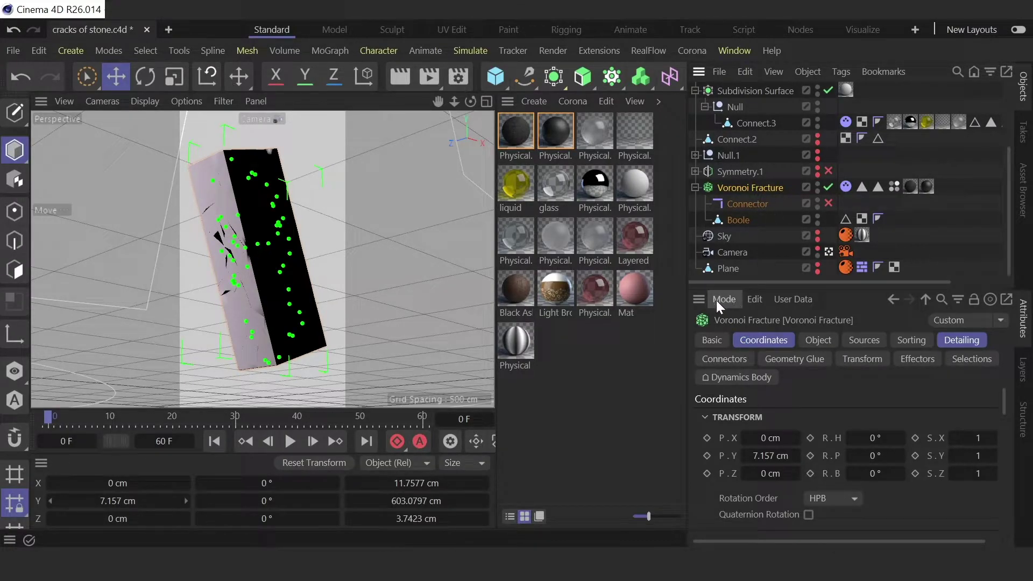
click(753, 156)
click(747, 123)
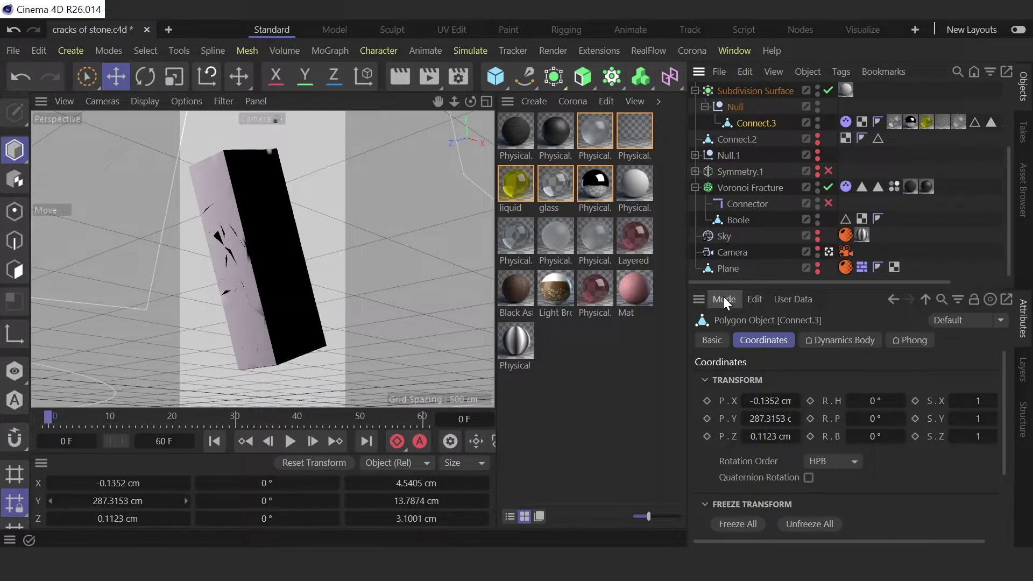
click(723, 298)
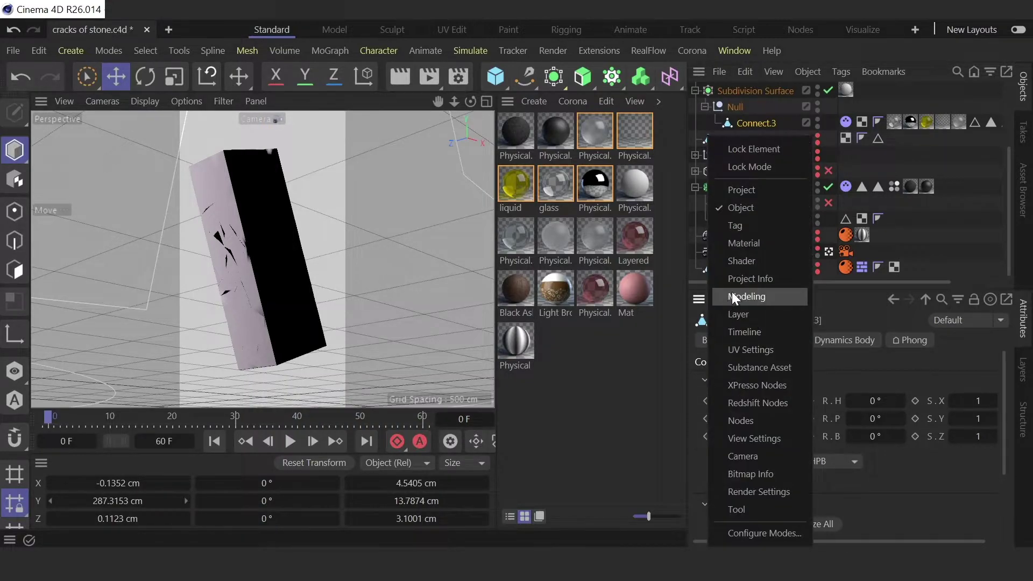
click(749, 189)
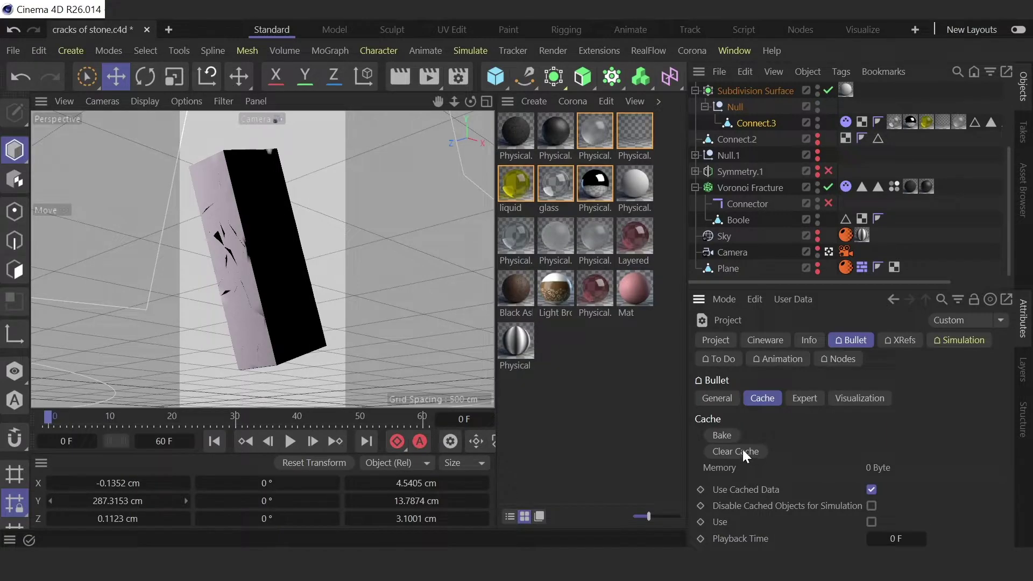
Step: Clear the Bullet cache and keyframe the General Time Scale at 100% on frame 0
click(746, 452)
click(720, 399)
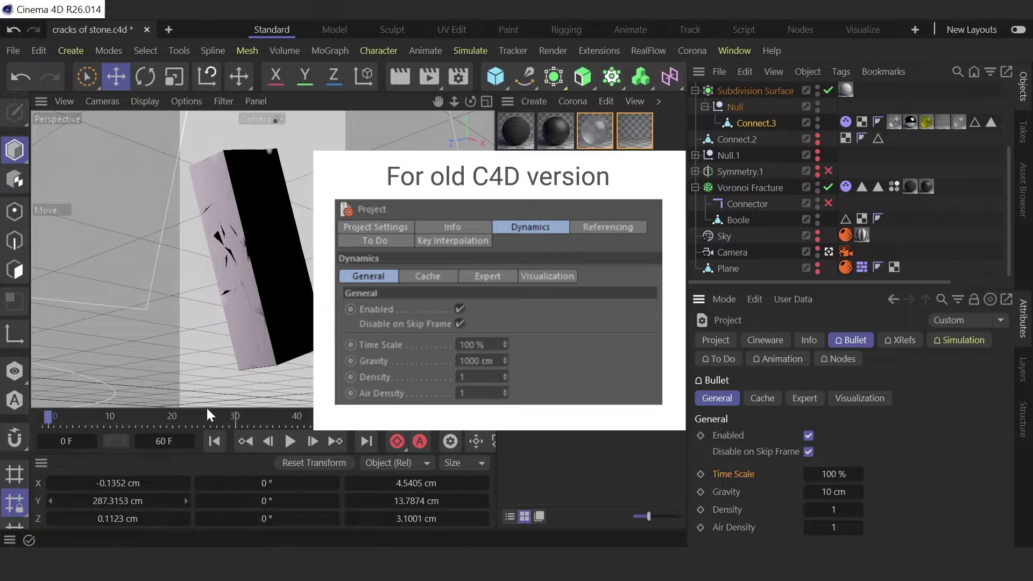
click(700, 474)
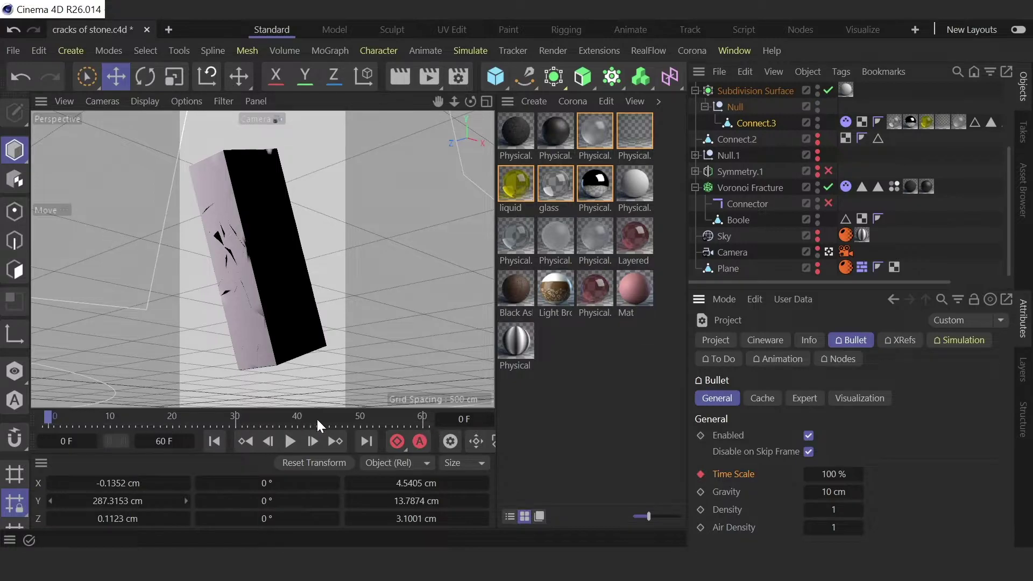
Step: At frame 3, set the Bullet Time Scale to 8% and keyframe it
drag(62, 416, 67, 416)
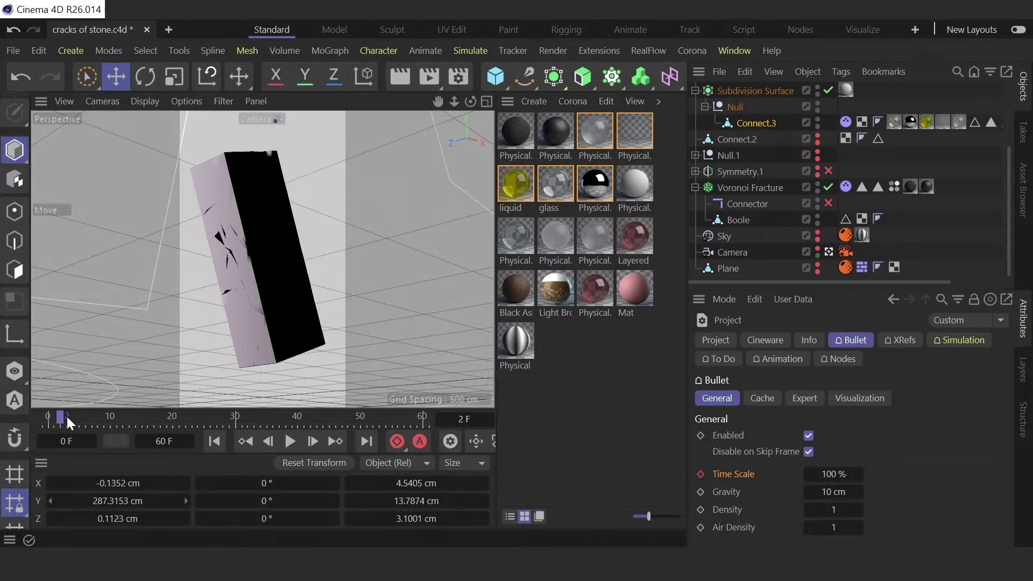
click(841, 473)
text(8)
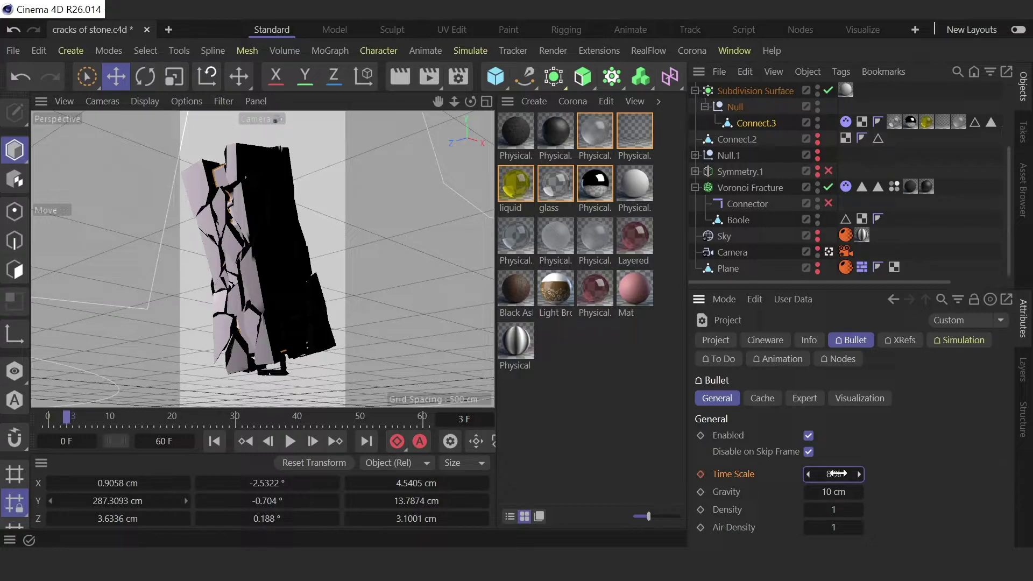
key(Return)
click(700, 473)
Step: Play the slowed fracture from frame 0 to check it, then rewind to frame 0
click(47, 414)
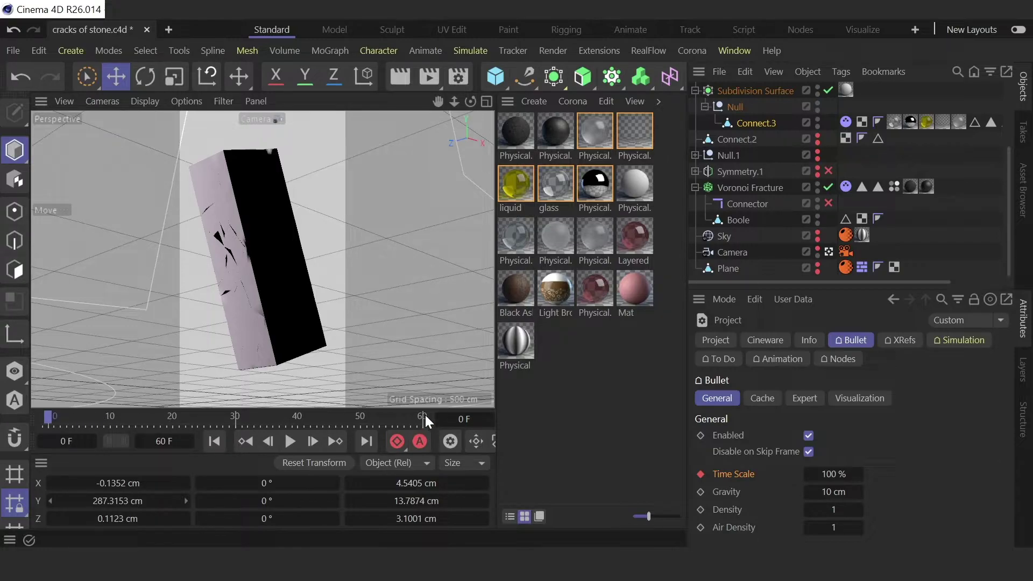
click(289, 441)
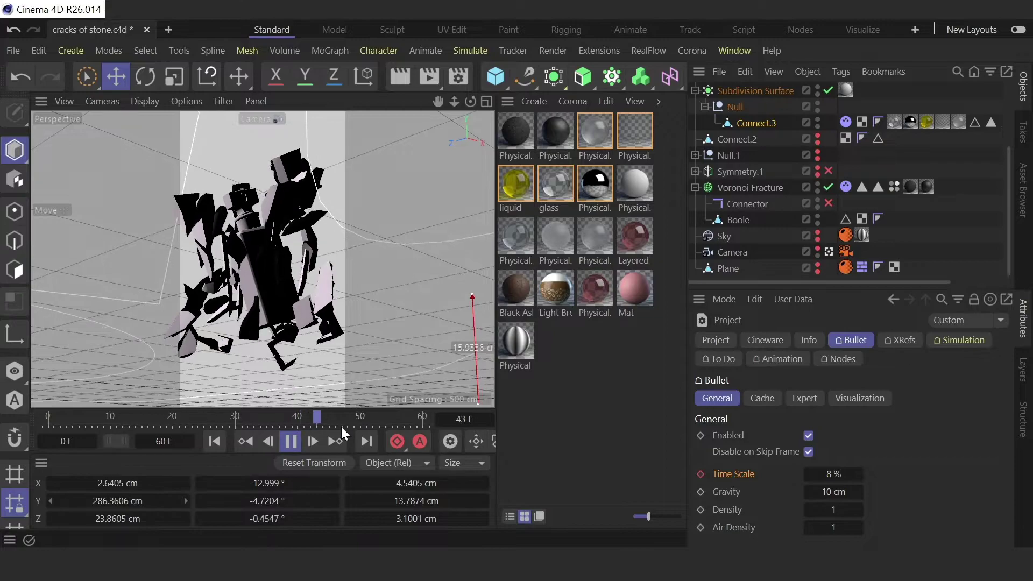
click(291, 441)
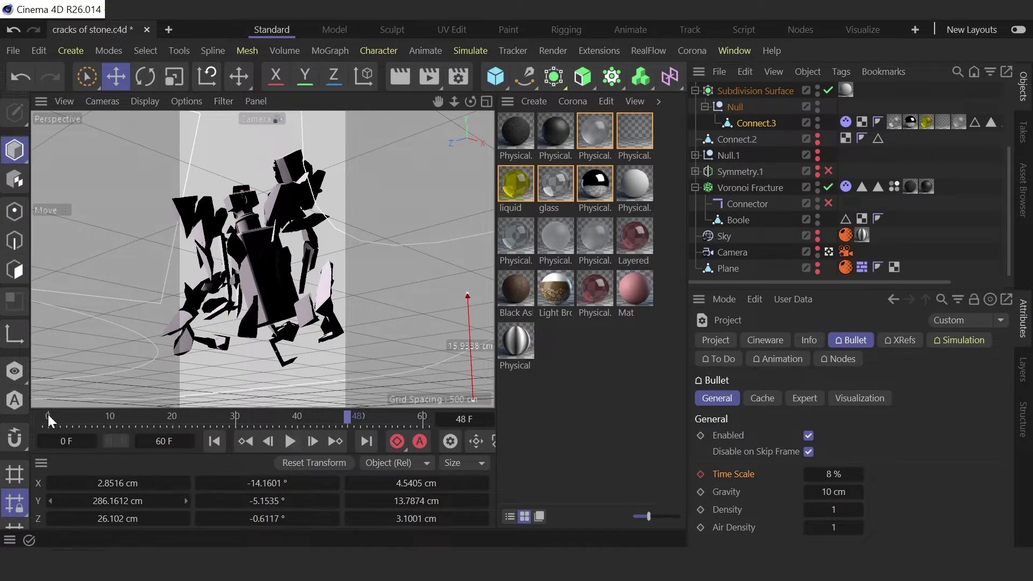
click(48, 414)
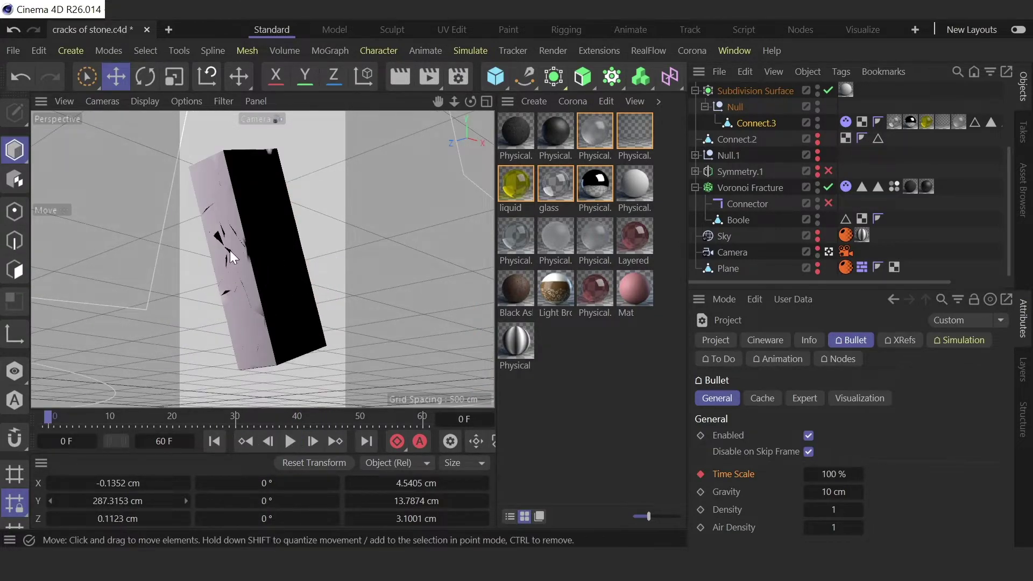
Step: Bake the Bullet dynamics from the Cache tab, filling 422.23 KB of cache memory
click(762, 398)
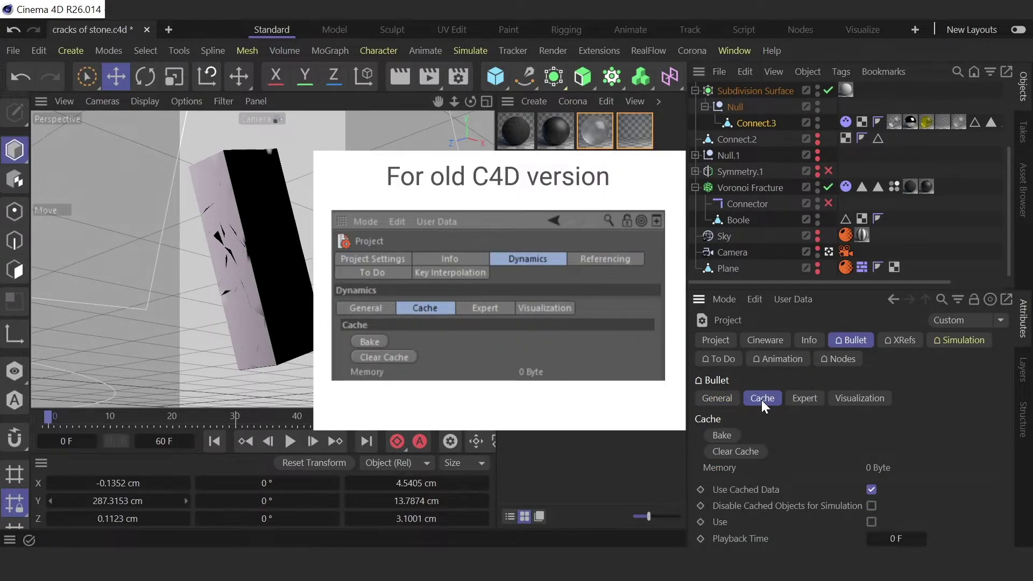
click(722, 435)
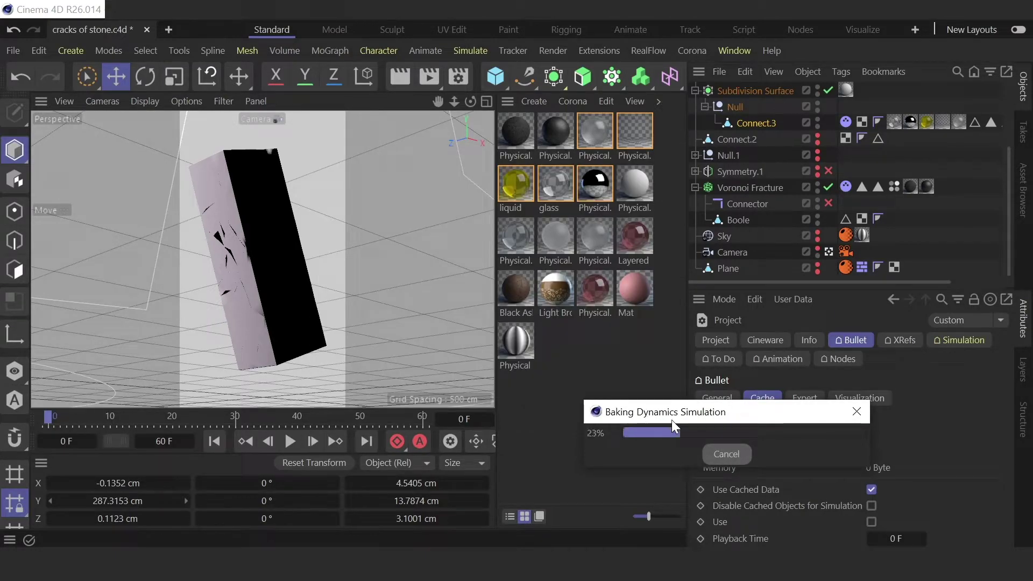
drag(741, 419, 628, 424)
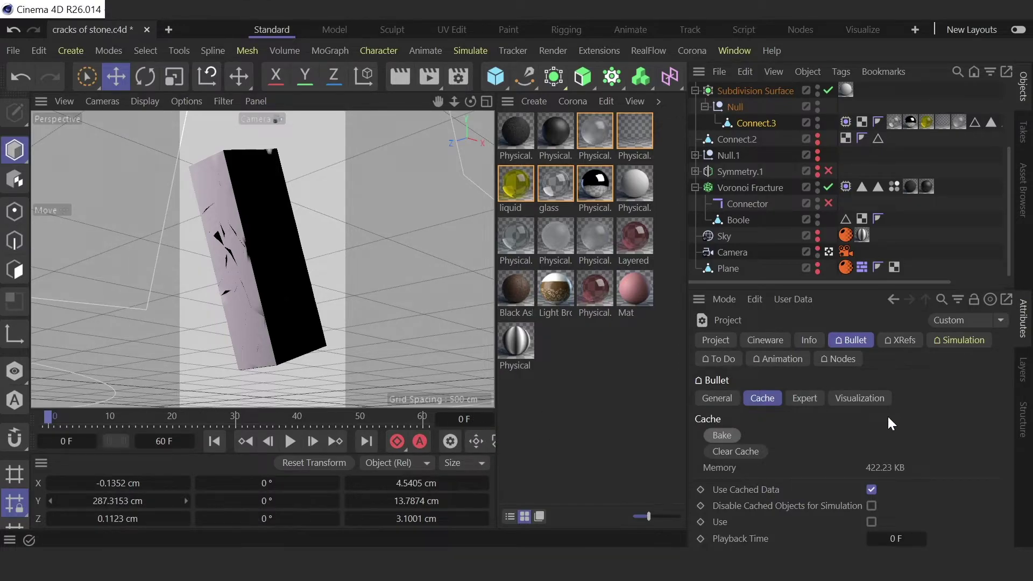
Step: Show the Project settings and play the cached simulation, pausing at frame 14
click(723, 340)
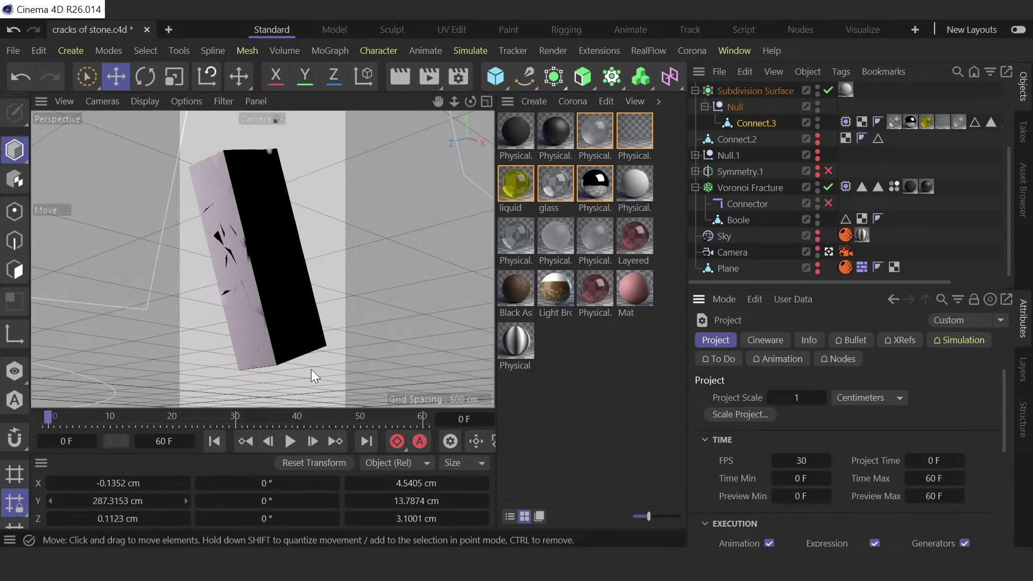
click(292, 443)
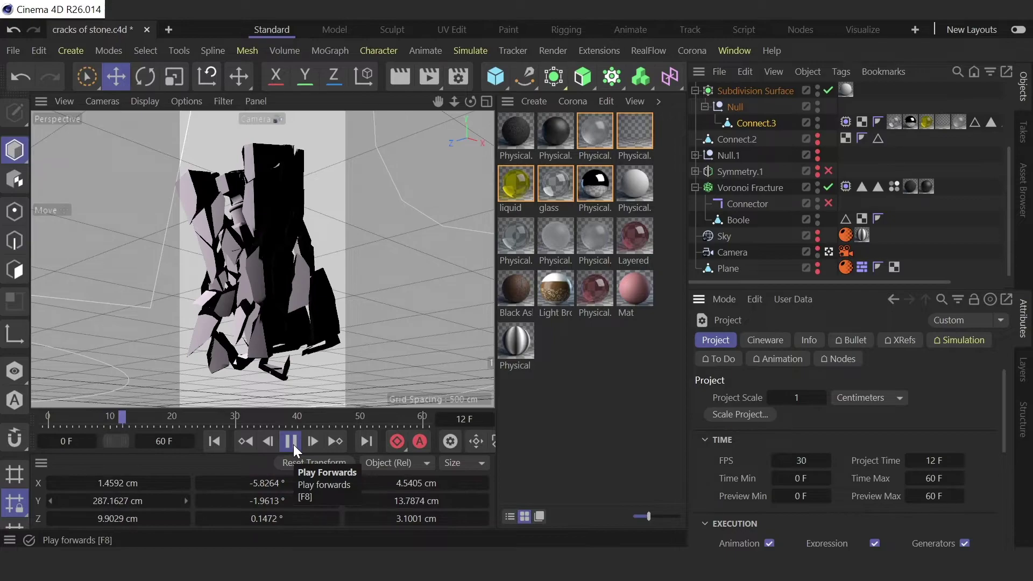
click(292, 442)
Step: Start a Corona interactive viewport render of the frame-14 shatter, then stop it after 11 passes
click(699, 50)
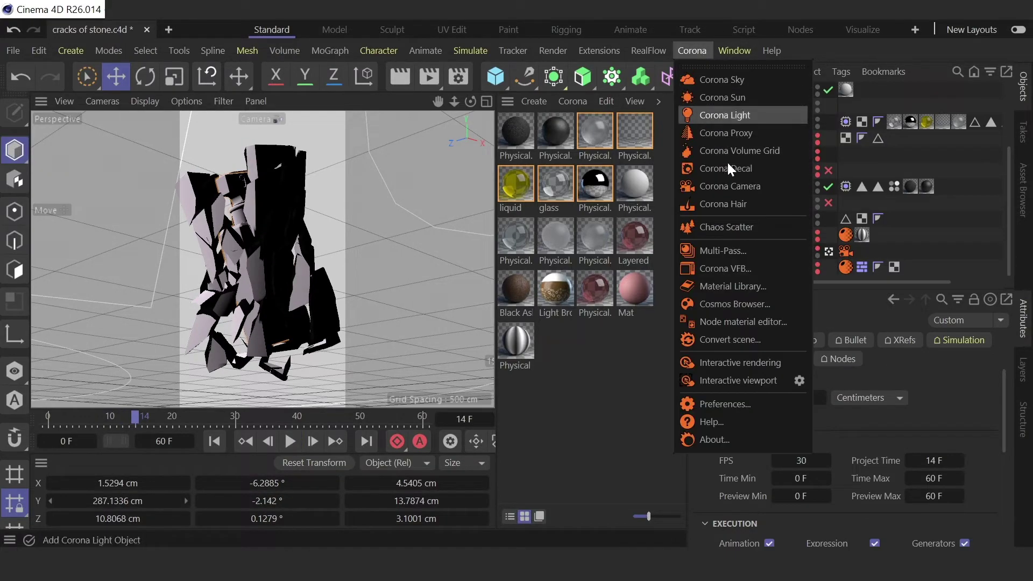
click(799, 380)
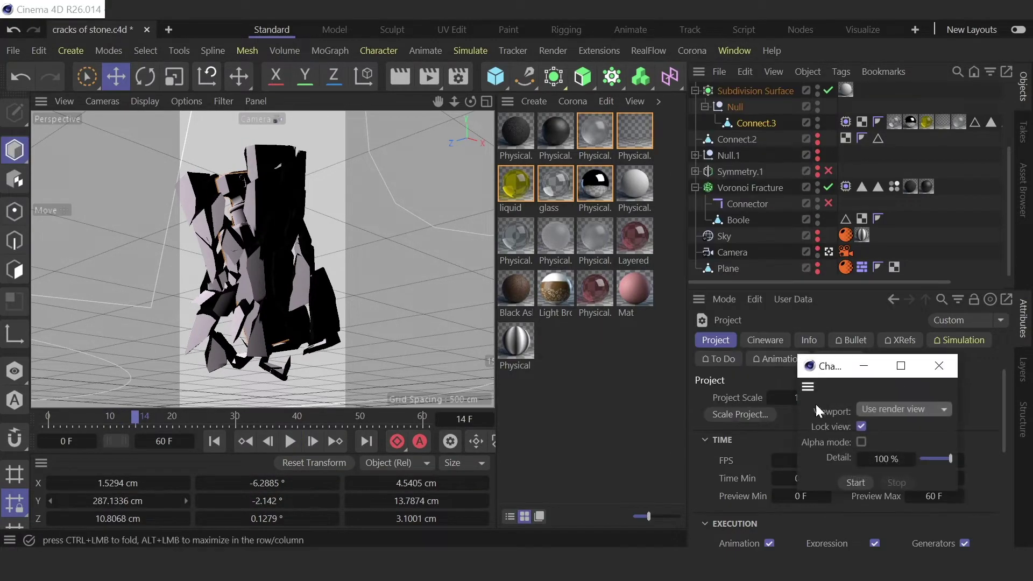
click(855, 482)
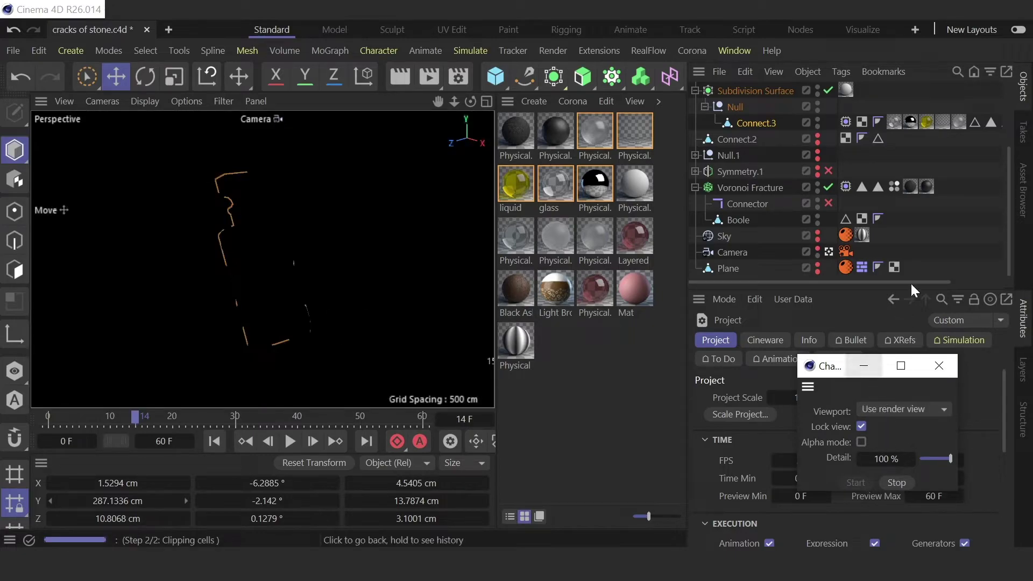
click(943, 240)
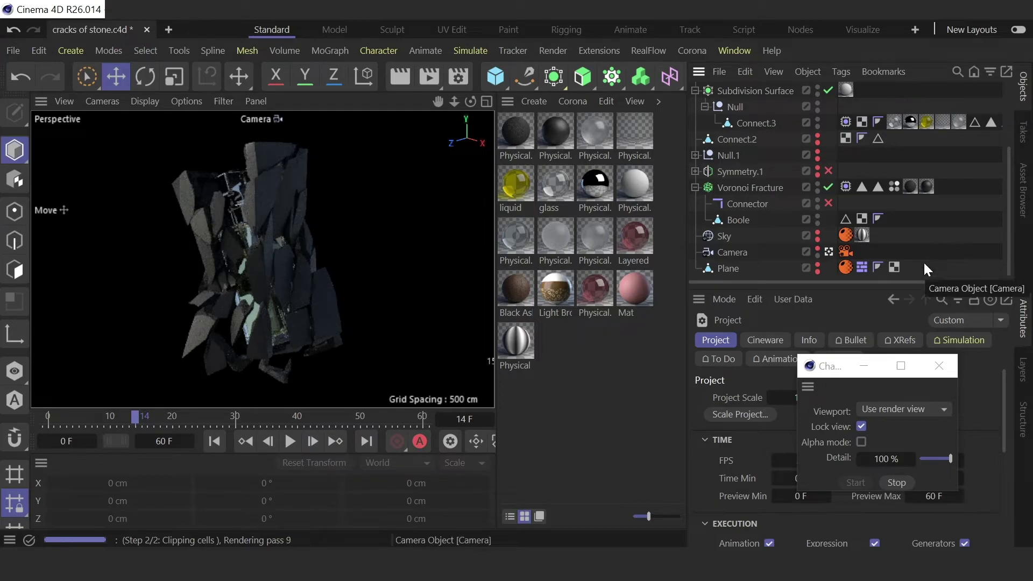
click(905, 483)
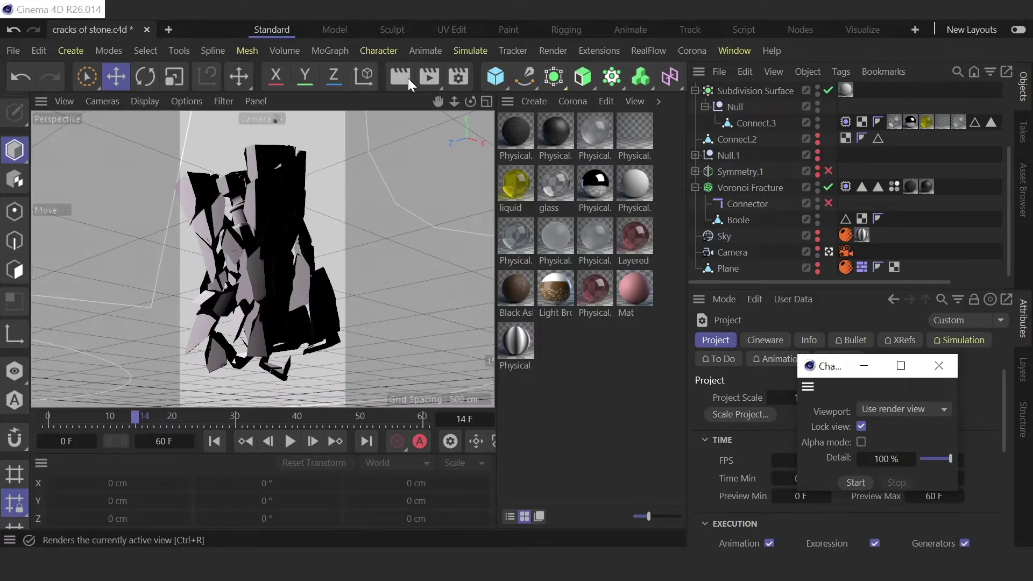
Step: In Render Settings Output, set a manual frame range From 0 F To 59 F, then close
click(455, 75)
click(382, 77)
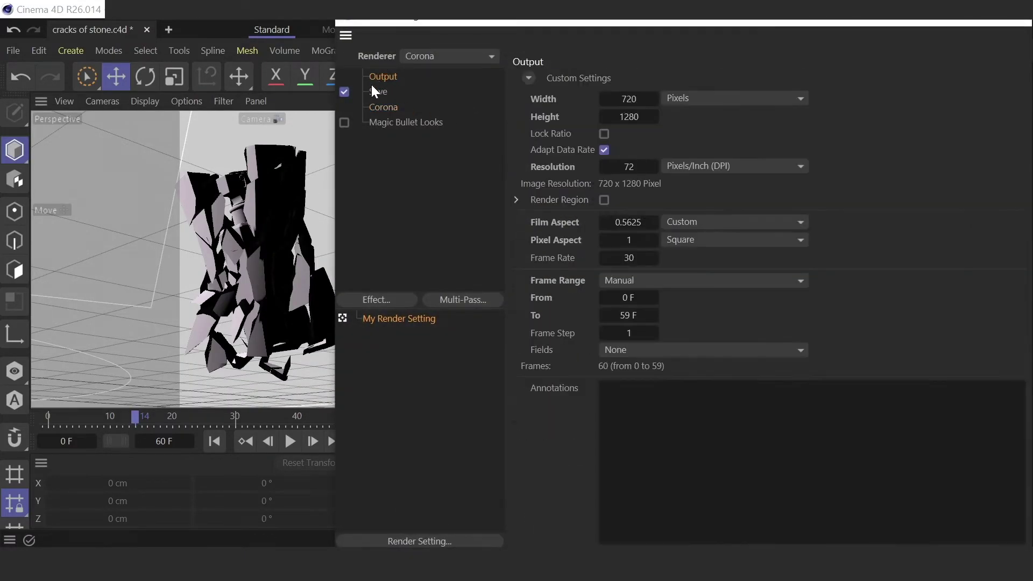
click(629, 297)
drag(620, 20, 633, 56)
click(637, 333)
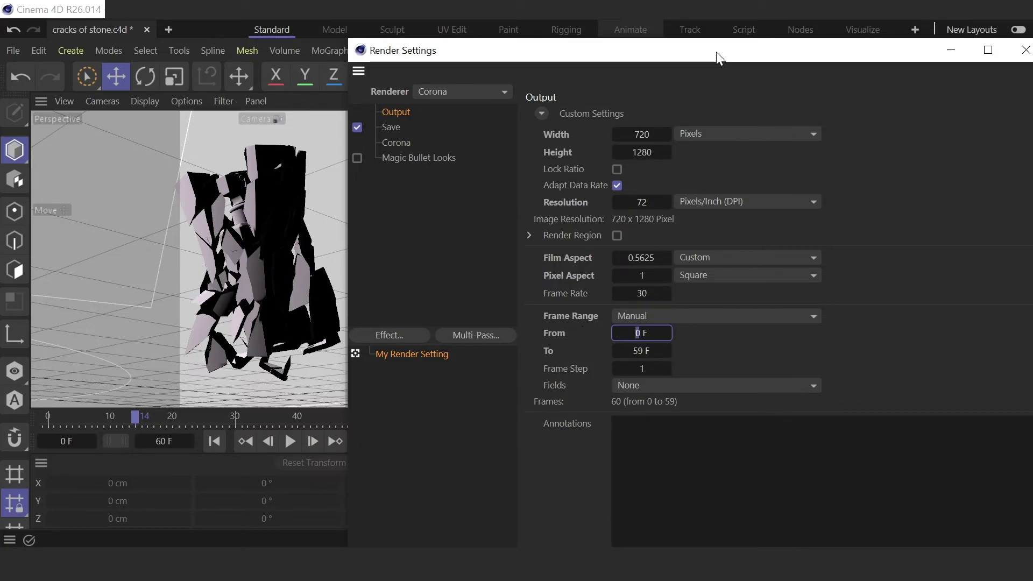
drag(716, 51, 805, 74)
drag(652, 77, 446, 22)
click(855, 24)
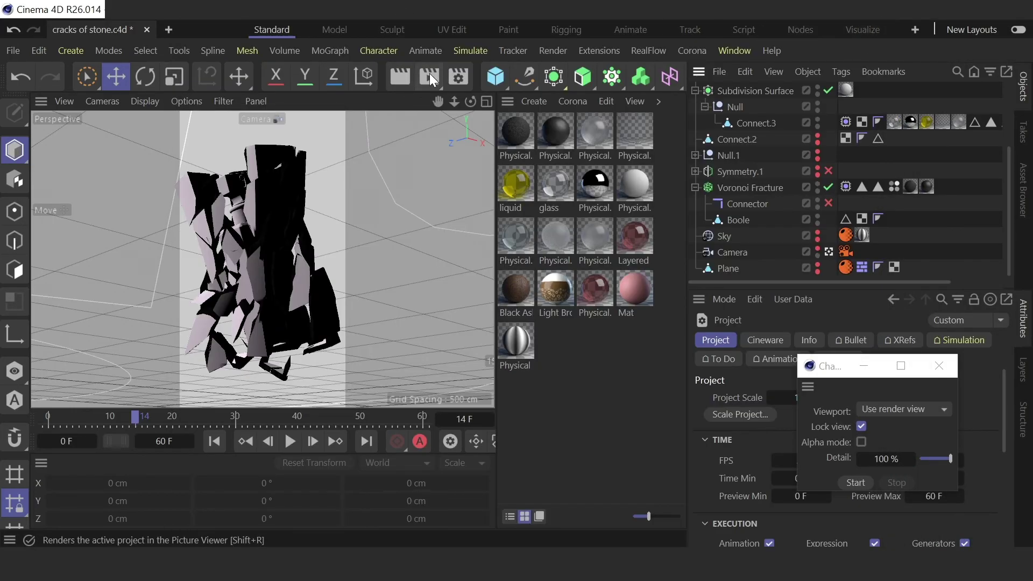